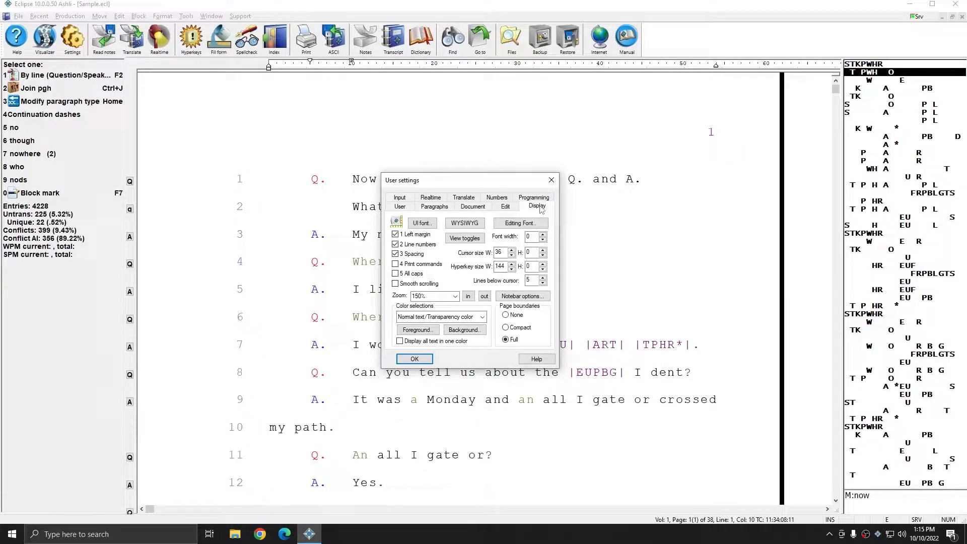
# Preview the preset text box styles for the current document, from Short box through Both boxed, and return the selection to No box.
pyautogui.click(472, 207)
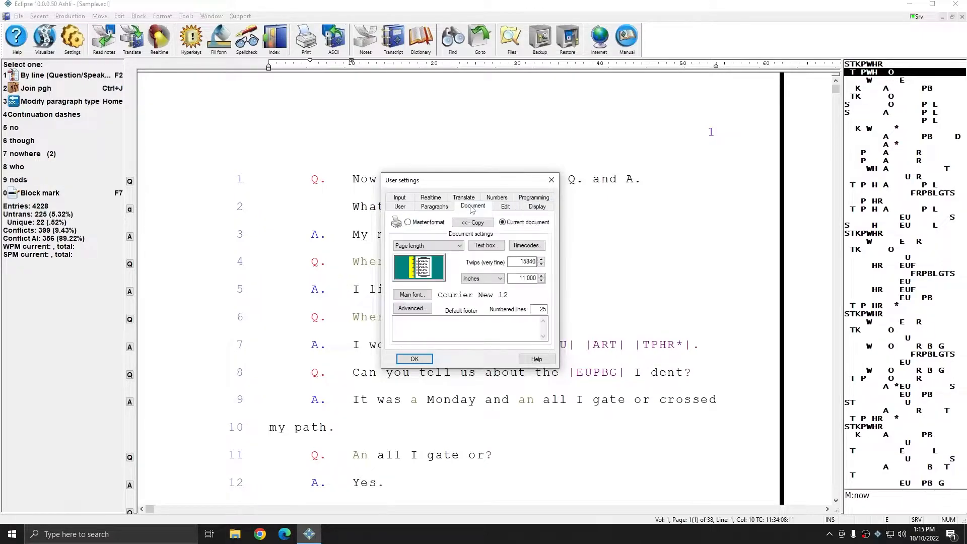
pyautogui.click(486, 246)
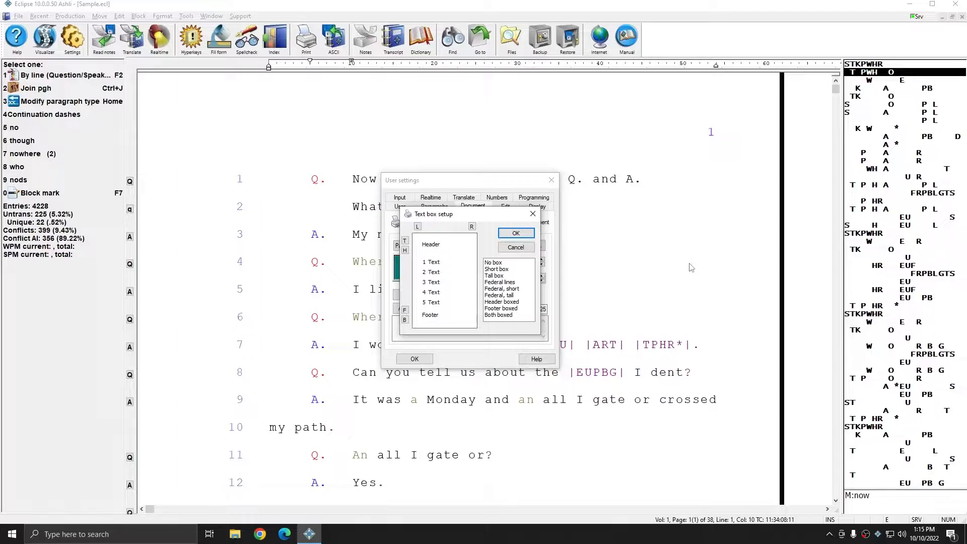
pyautogui.click(512, 265)
pyautogui.click(507, 270)
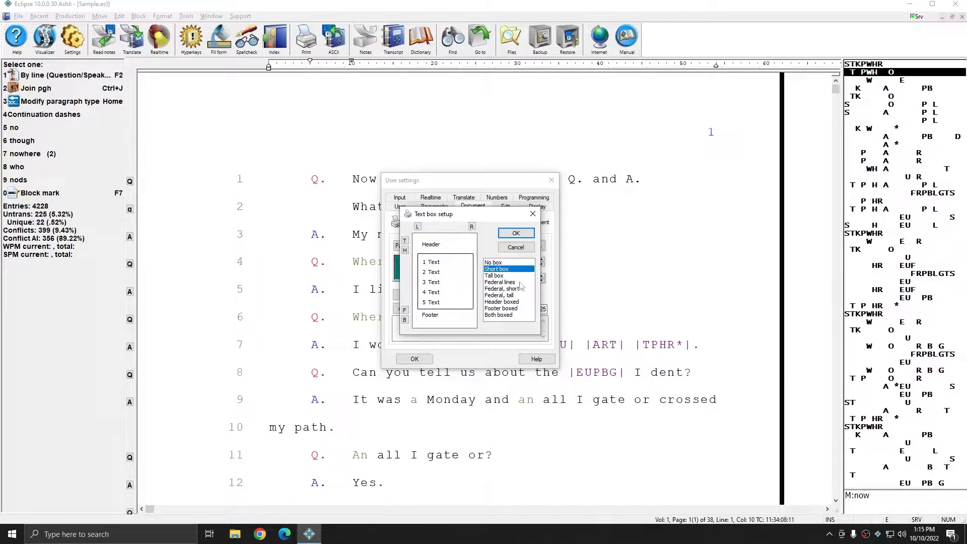
pyautogui.click(500, 276)
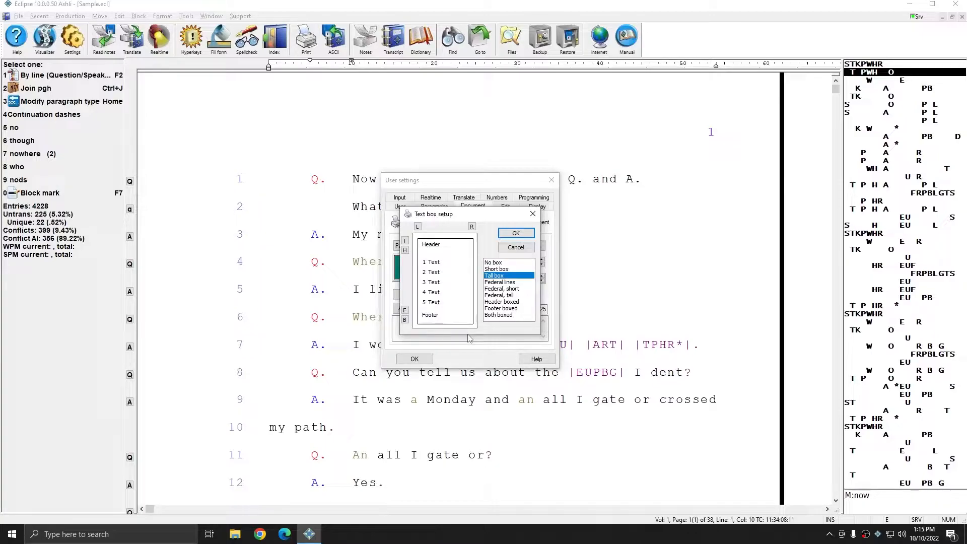
pyautogui.click(513, 283)
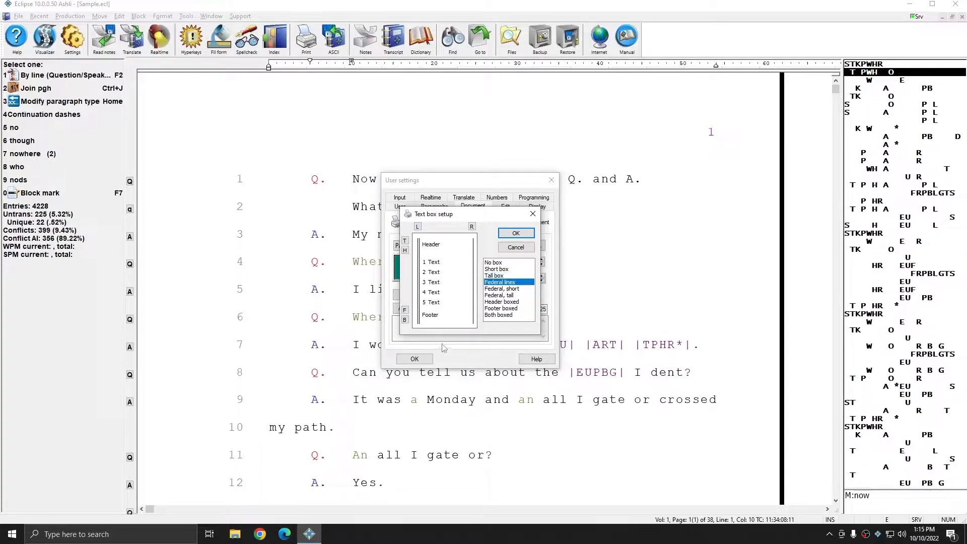
pyautogui.click(518, 289)
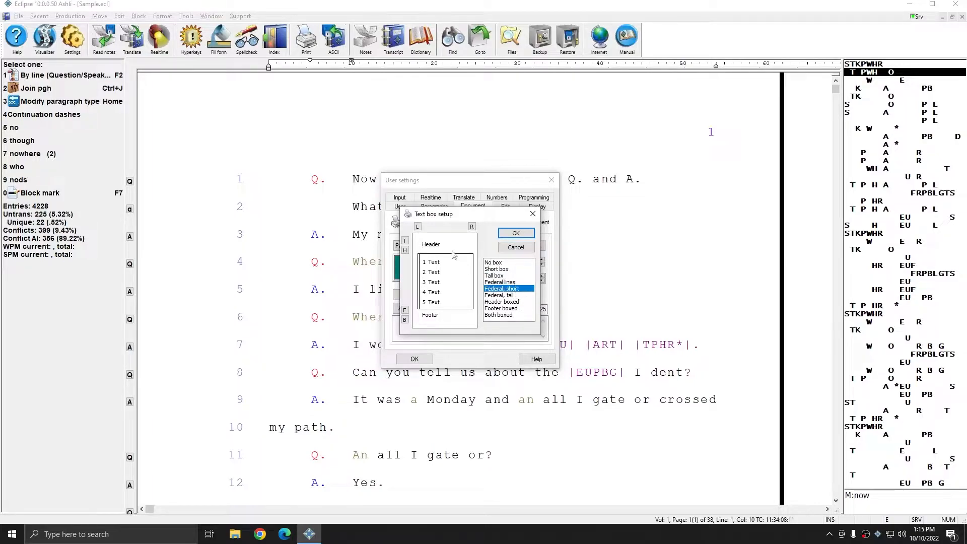
pyautogui.click(503, 297)
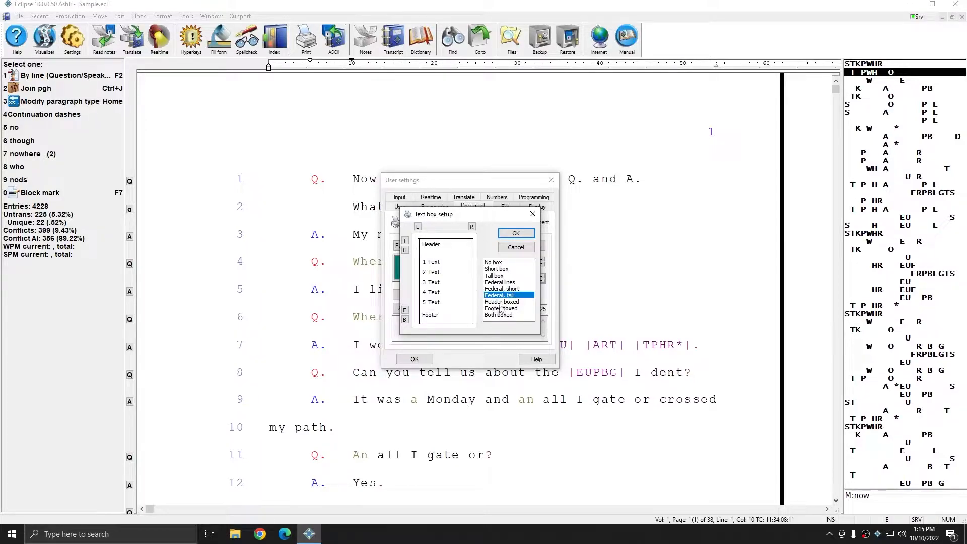
pyautogui.click(505, 302)
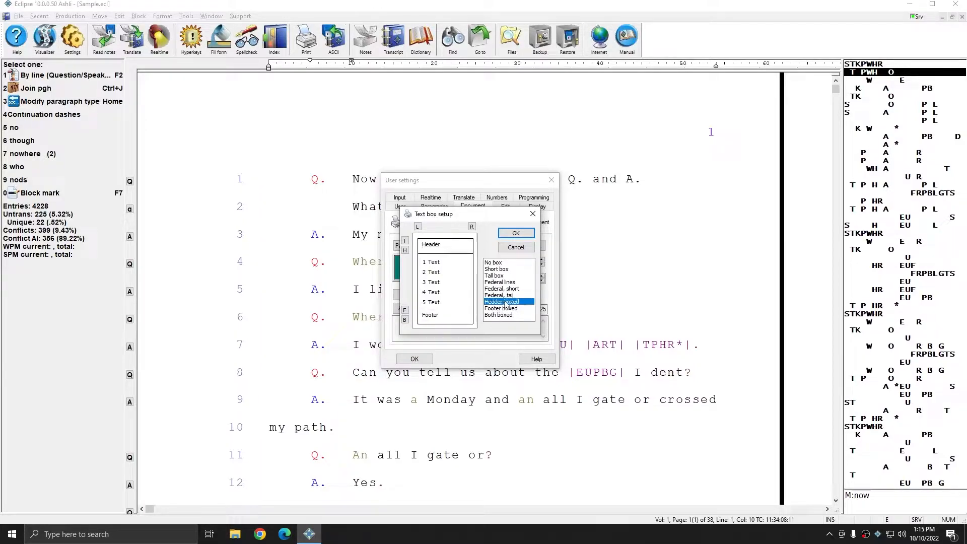
pyautogui.click(505, 309)
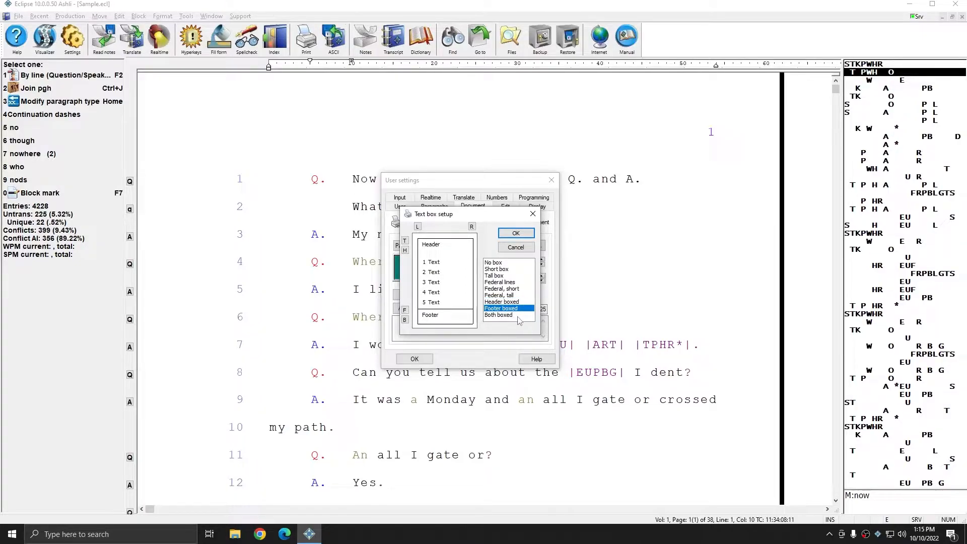
pyautogui.click(518, 315)
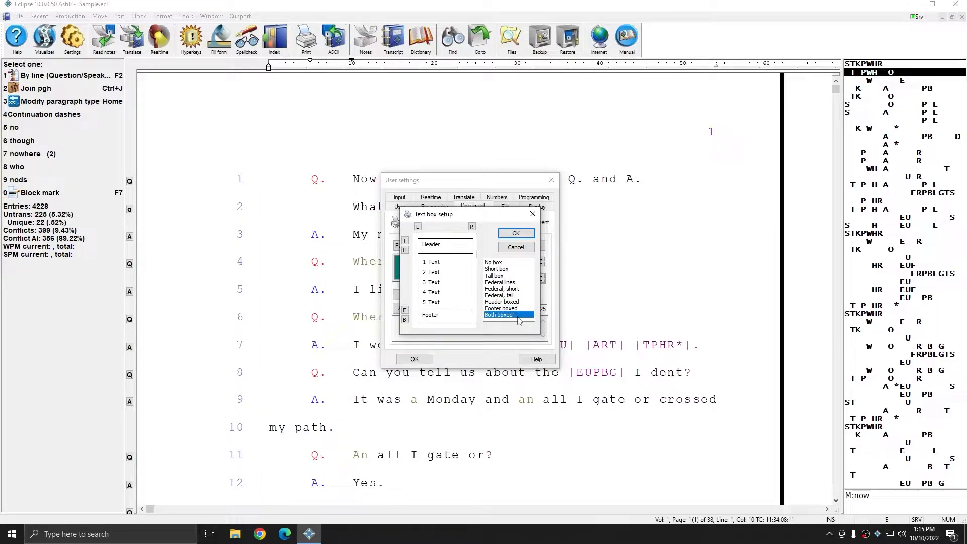
pyautogui.click(505, 270)
pyautogui.click(504, 263)
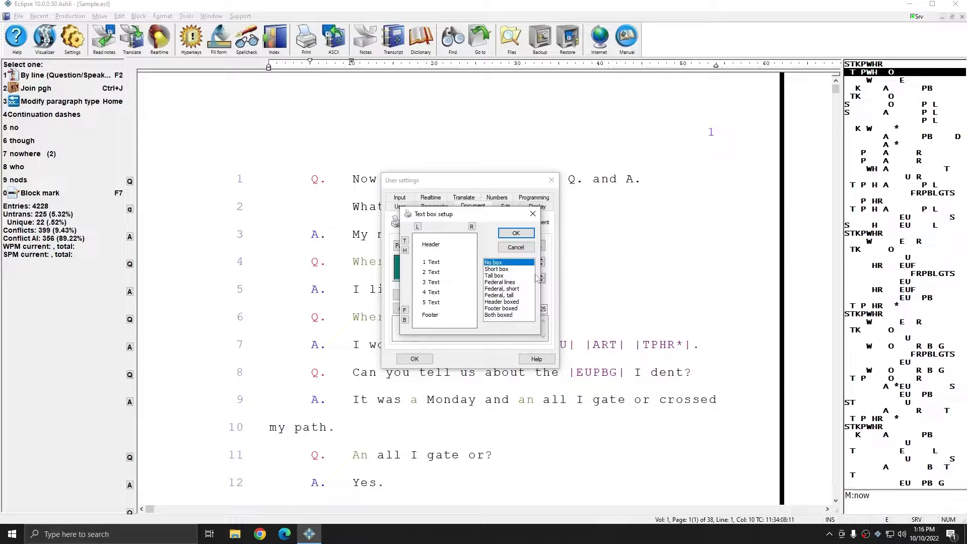
# Build a custom text box from individual left, right and bottom lines with doubled top and header lines, and accept it.
pyautogui.click(418, 226)
pyautogui.click(472, 229)
pyautogui.click(405, 242)
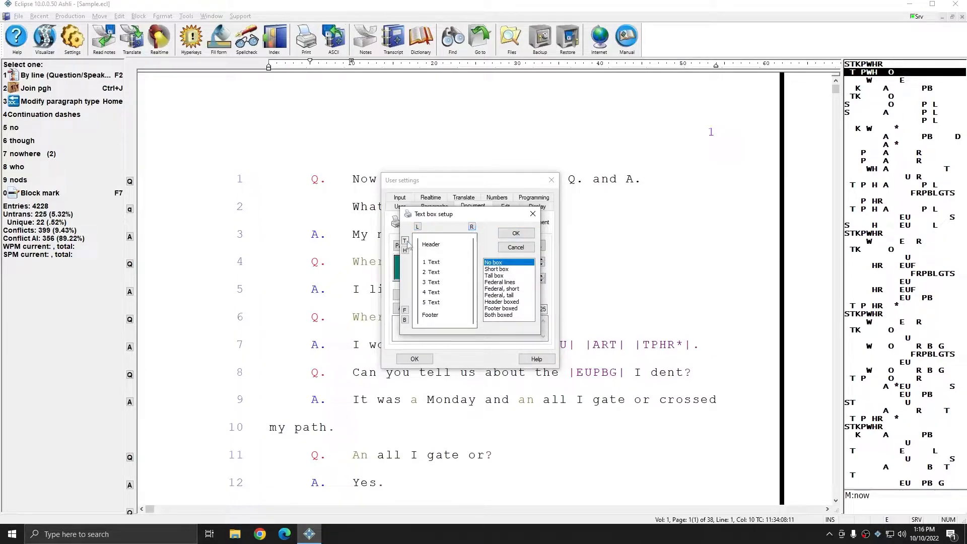
pyautogui.click(405, 241)
pyautogui.doubleClick(405, 251)
pyautogui.click(405, 321)
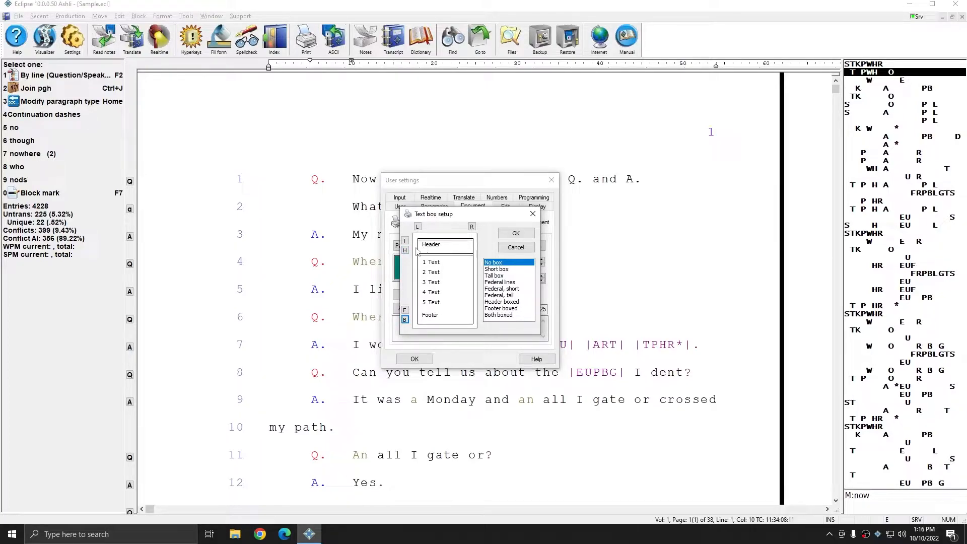
pyautogui.click(516, 234)
pyautogui.click(445, 283)
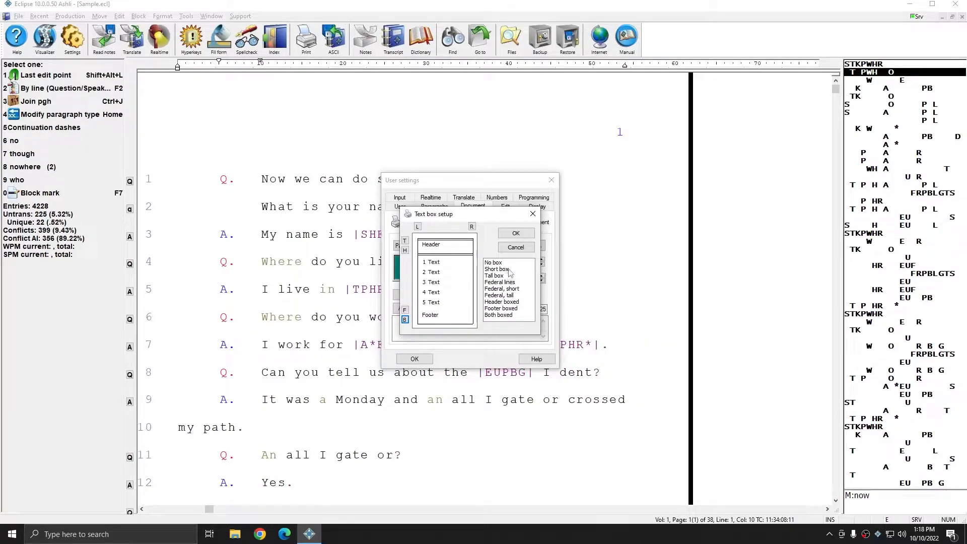
# Apply the Short box preset to the current document, accept overwriting the old box, and save the user settings.
pyautogui.click(508, 269)
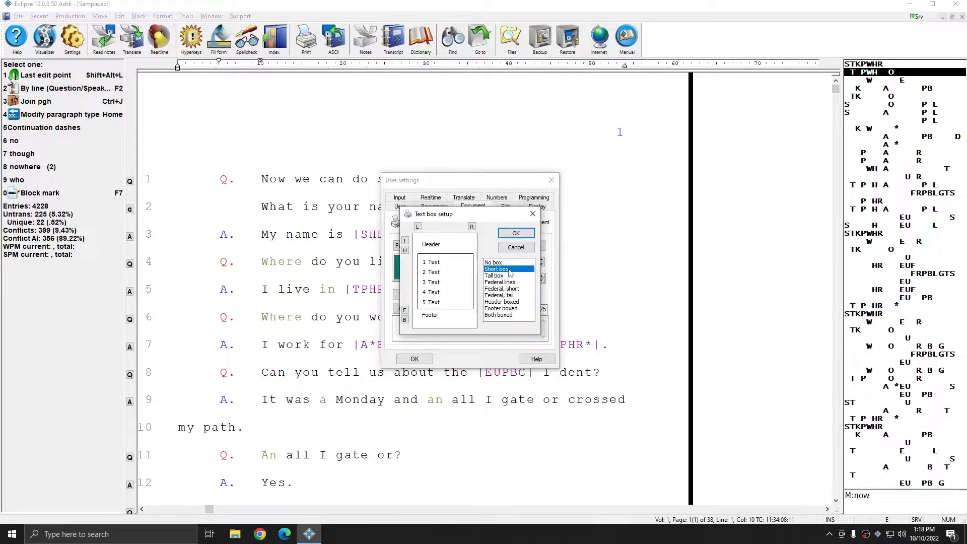
pyautogui.click(522, 234)
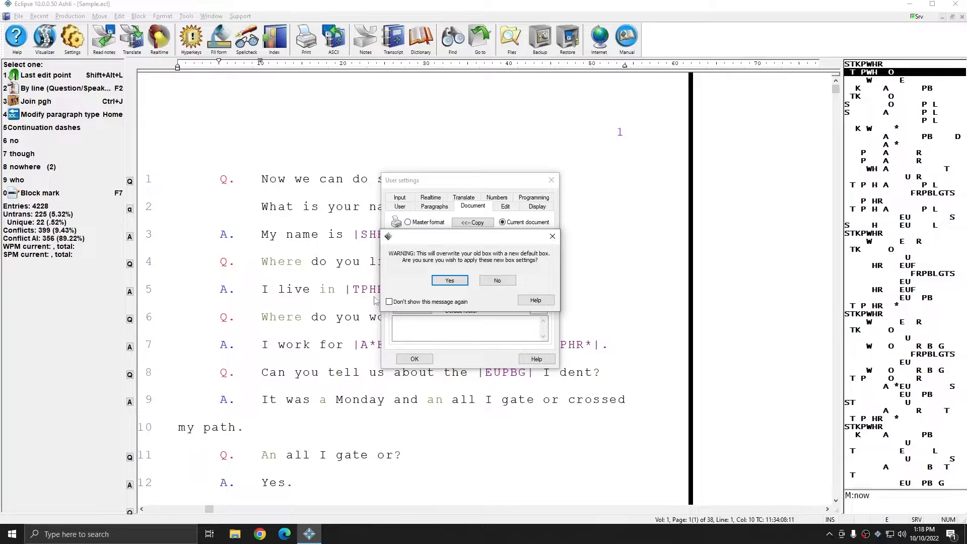
pyautogui.click(456, 281)
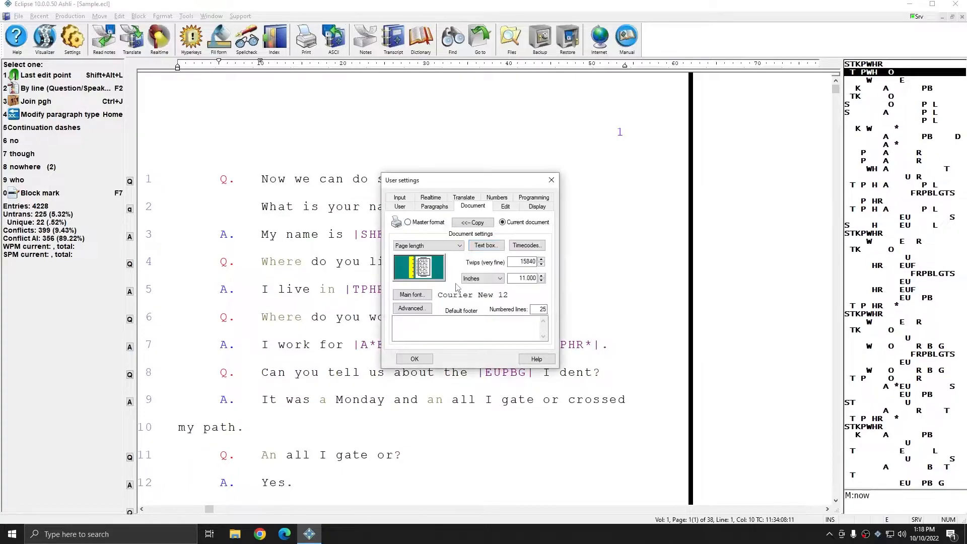
pyautogui.click(413, 359)
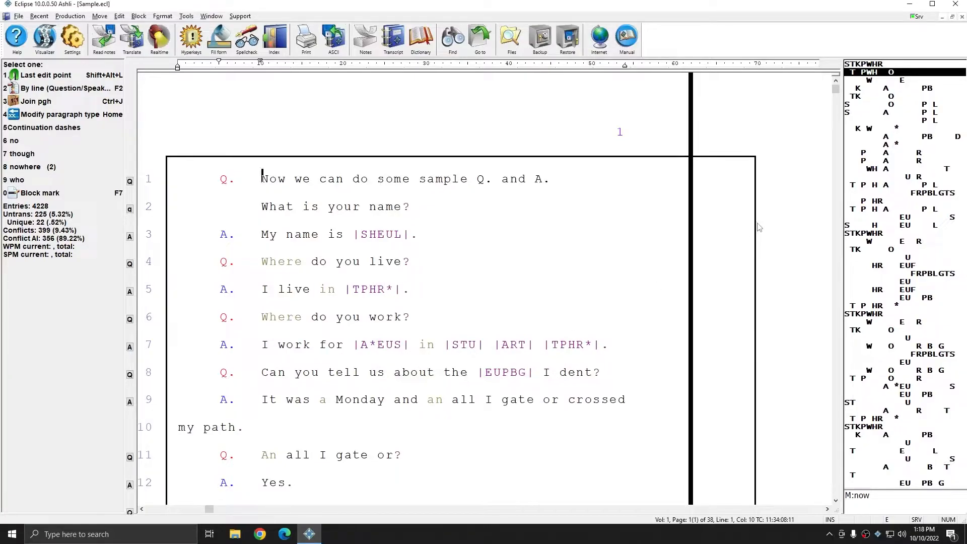
# Move the text box's right border inward so it sits just inside the right edge of the page.
pyautogui.moveTo(759, 228); pyautogui.dragTo(656, 236)
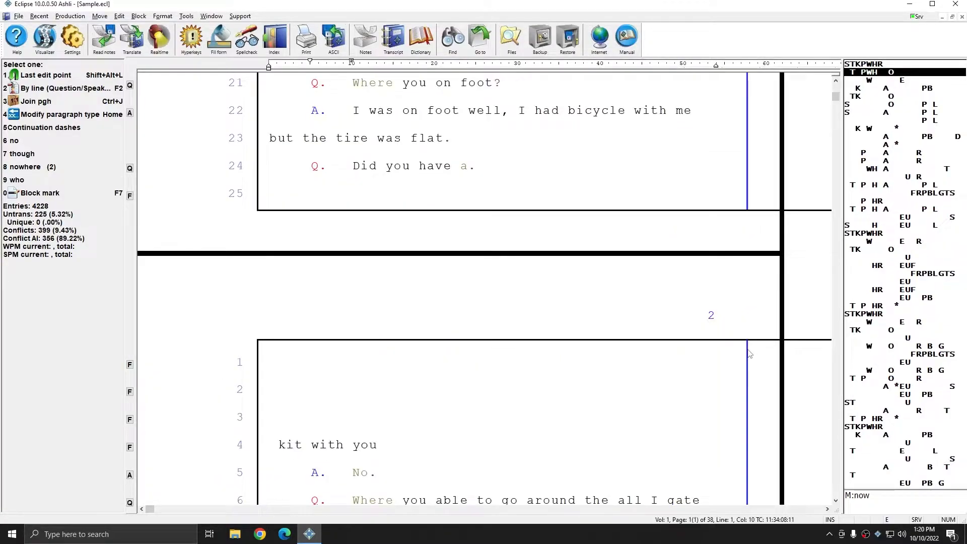
pyautogui.moveTo(747, 349); pyautogui.dragTo(748, 353)
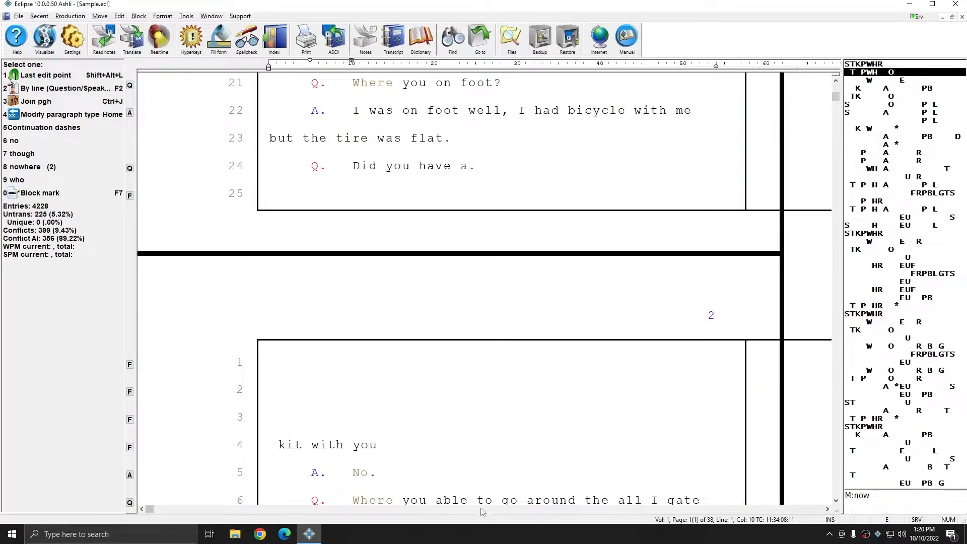
pyautogui.scroll(-3, 508, 441)
pyautogui.scroll(-8, 509, 442)
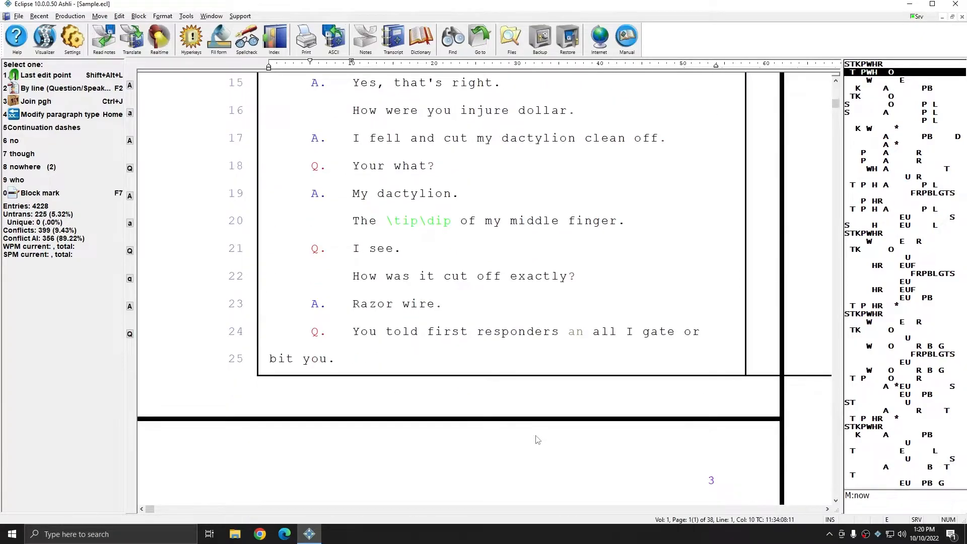
pyautogui.scroll(10, 538, 439)
pyautogui.scroll(-11, 562, 449)
pyautogui.scroll(3, 577, 434)
pyautogui.scroll(8, 577, 434)
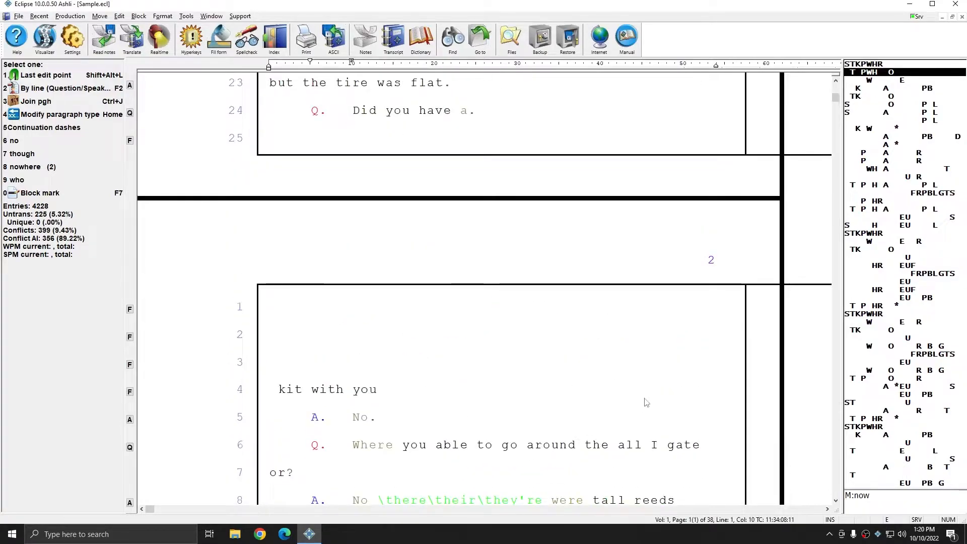
# Shorten the text box's bottom and top lines so they end at the right border.
pyautogui.moveTo(151, 510); pyautogui.dragTo(238, 511)
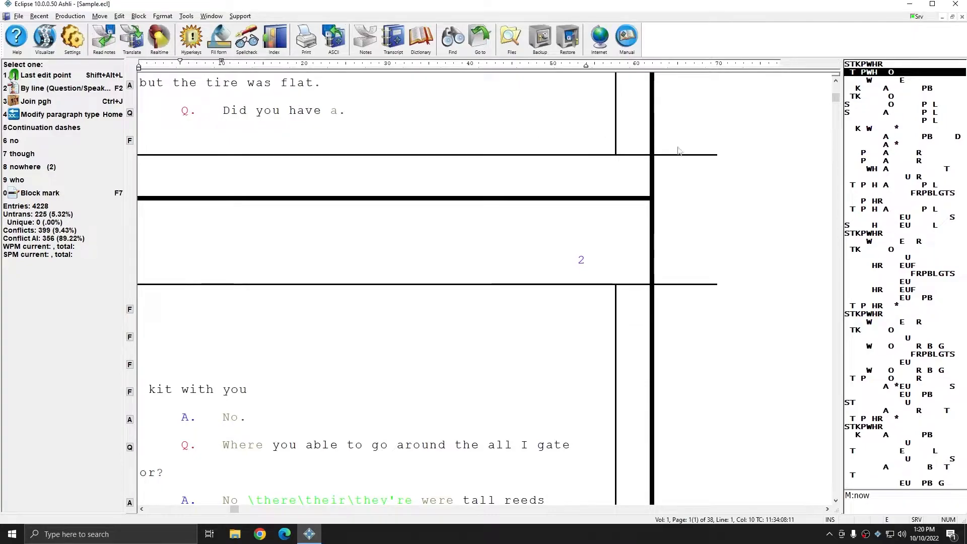
pyautogui.moveTo(717, 160); pyautogui.dragTo(617, 159)
pyautogui.moveTo(718, 288); pyautogui.dragTo(618, 290)
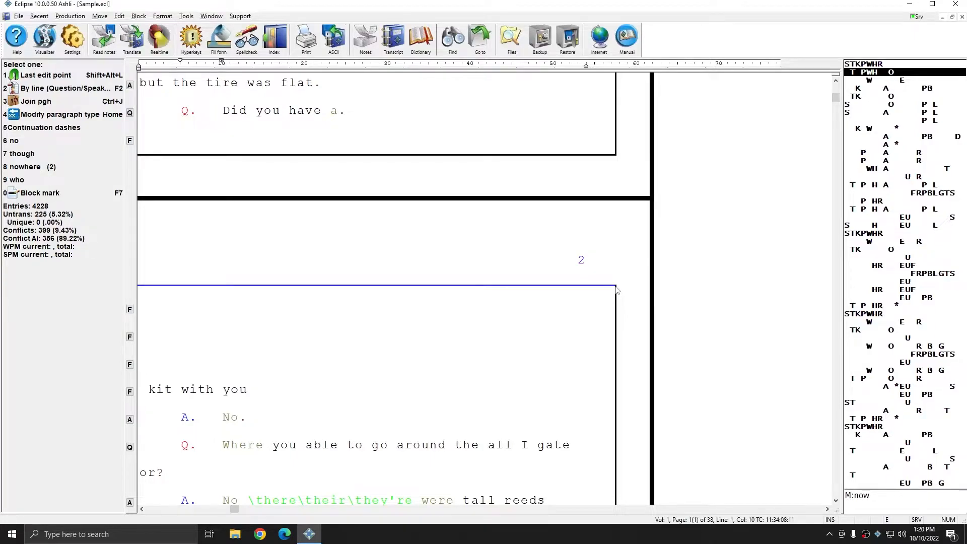
pyautogui.scroll(-8, 664, 259)
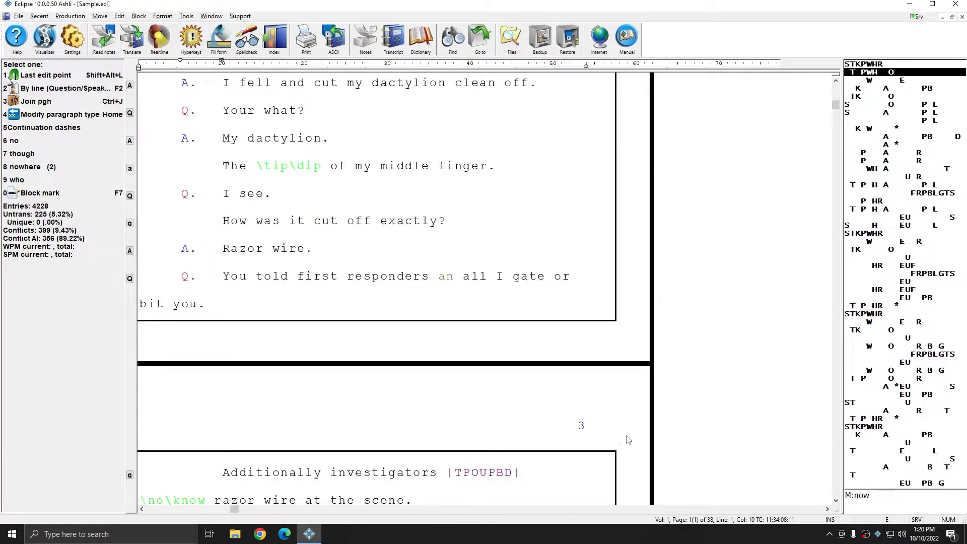
pyautogui.click(142, 510)
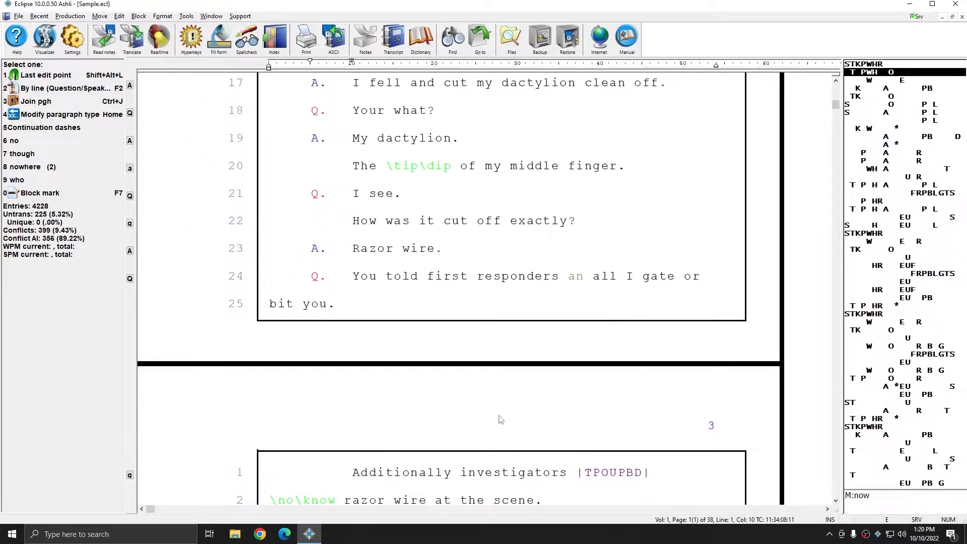
pyautogui.scroll(10, 374, 203)
# Output the transcript to PDF, inspect the text box in the resulting file, and close the PDF.
pyautogui.click(70, 16)
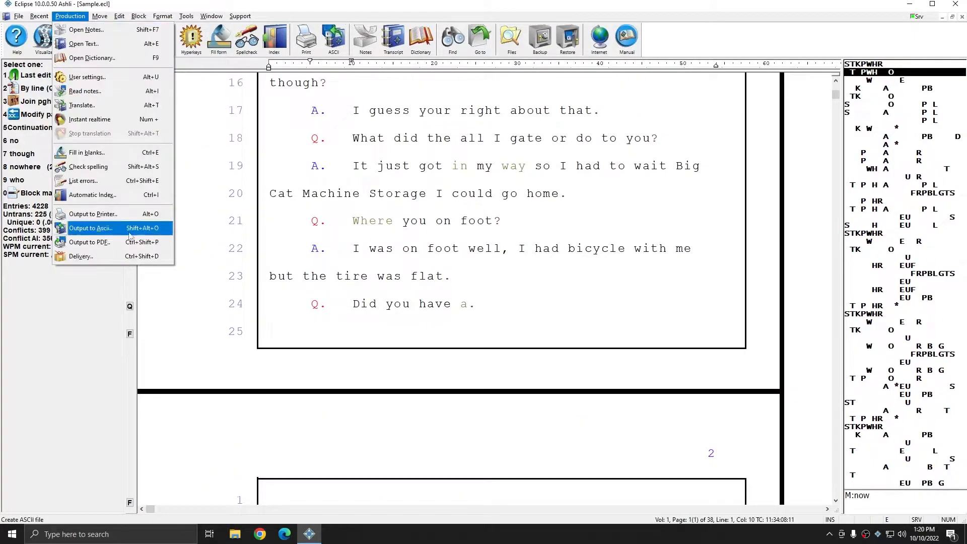
pyautogui.click(132, 242)
pyautogui.click(395, 349)
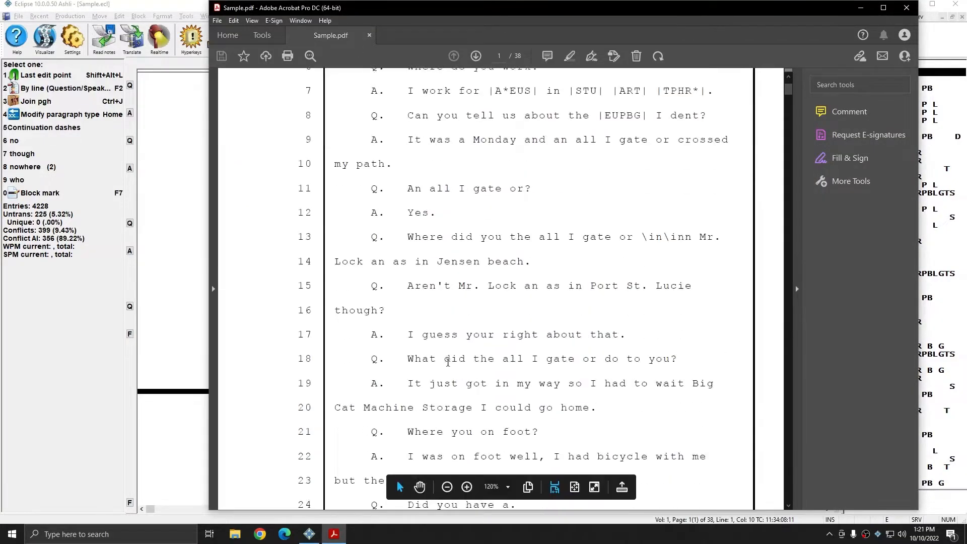
pyautogui.scroll(-5, 448, 362)
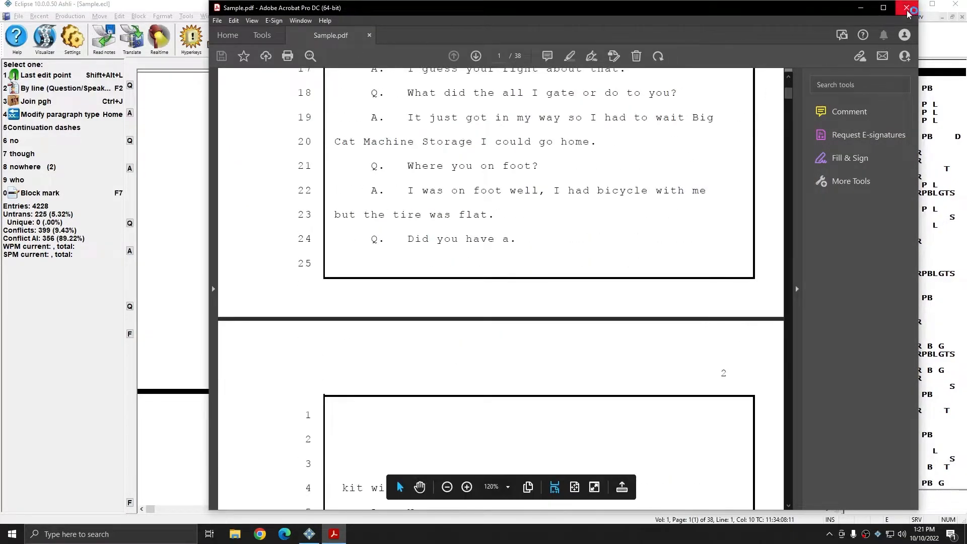
pyautogui.click(907, 9)
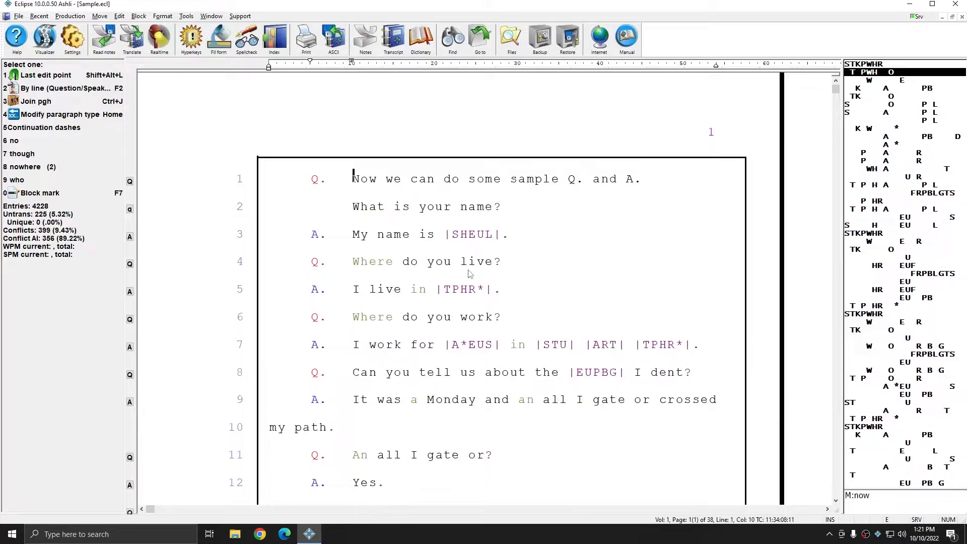
# Copy the current document's format settings to the master format and close the user settings.
pyautogui.hotkey('alt', 'u')
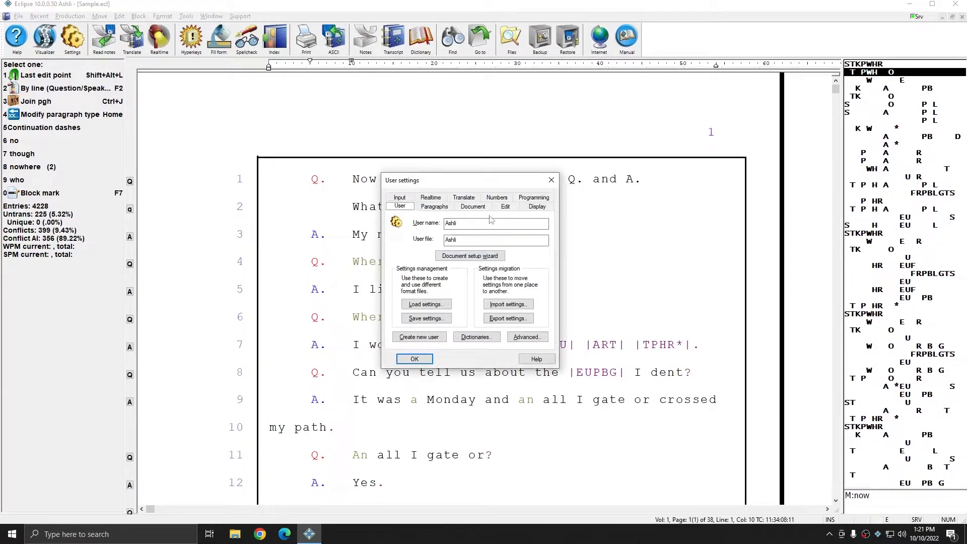
pyautogui.click(477, 208)
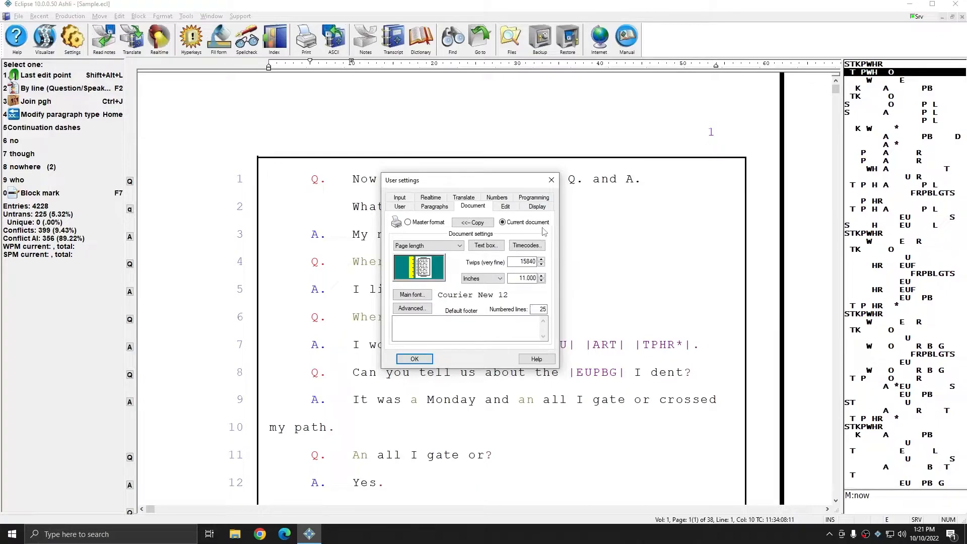
pyautogui.click(472, 222)
pyautogui.click(462, 288)
pyautogui.click(551, 180)
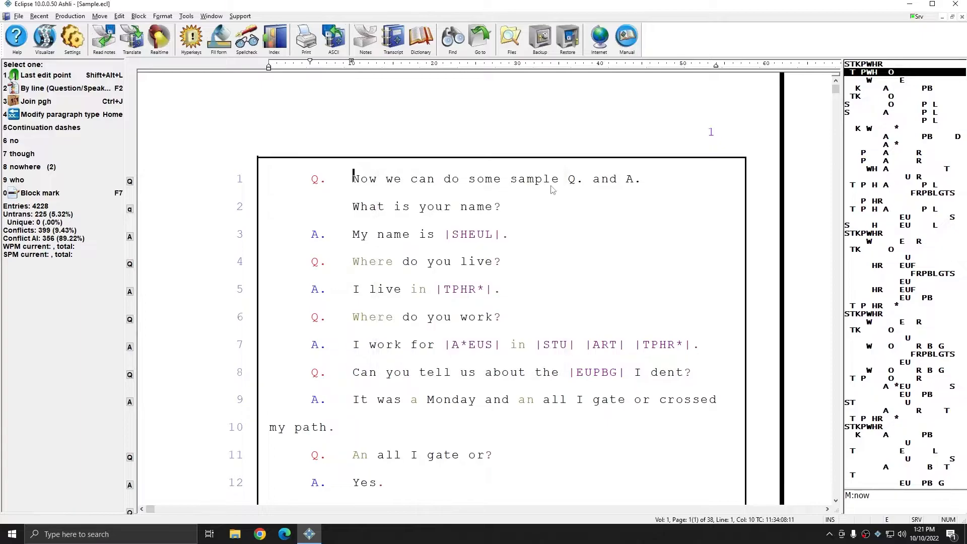
# Create a new document named "test box" to check the master format's text box, and close it.
pyautogui.hotkey('ctrl', 'o')
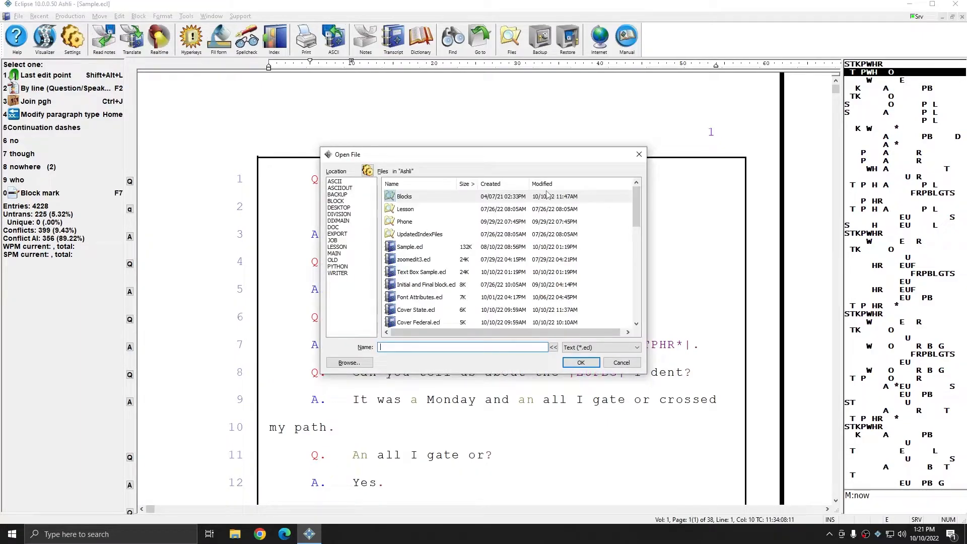
pyautogui.write('test box')
pyautogui.press('Return')
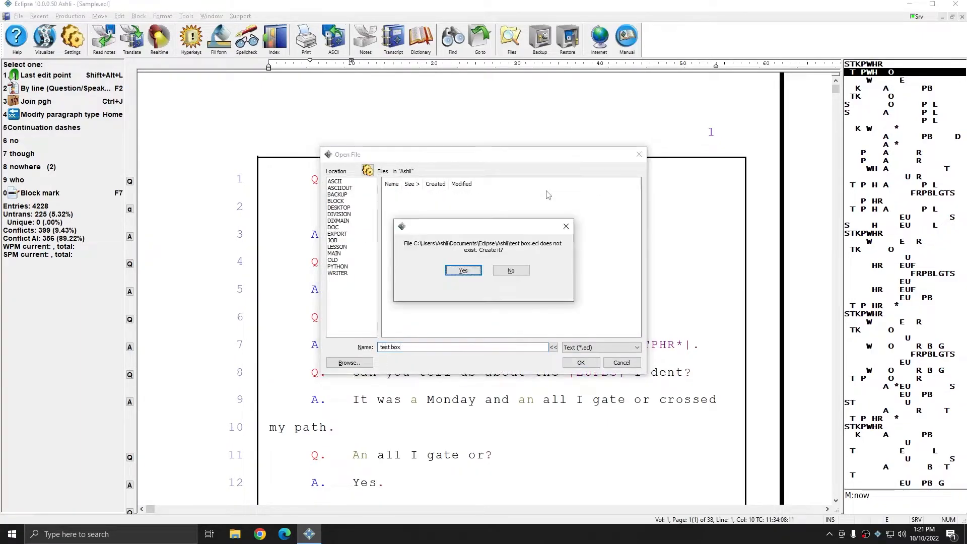
pyautogui.press('Return')
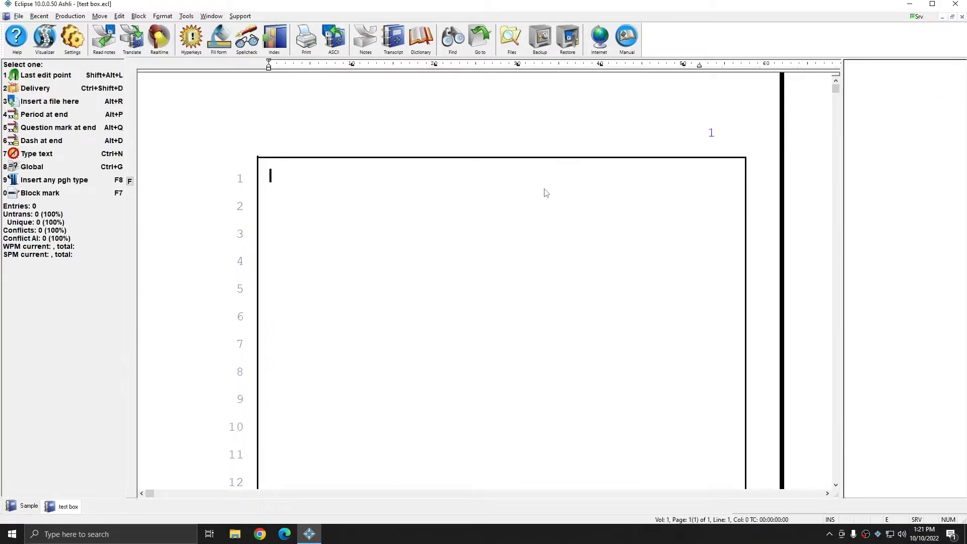
pyautogui.hotkey('ctrl', 'F4')
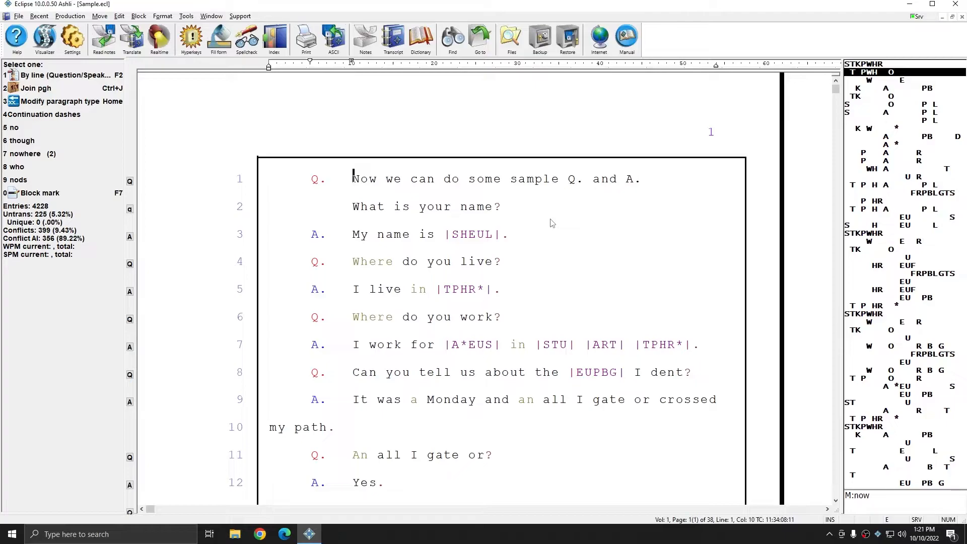
# Insert an Omit elements print command for the page box at the start of the sample transcript.
pyautogui.hotkey('ctrl', 'p')
pyautogui.press('o')
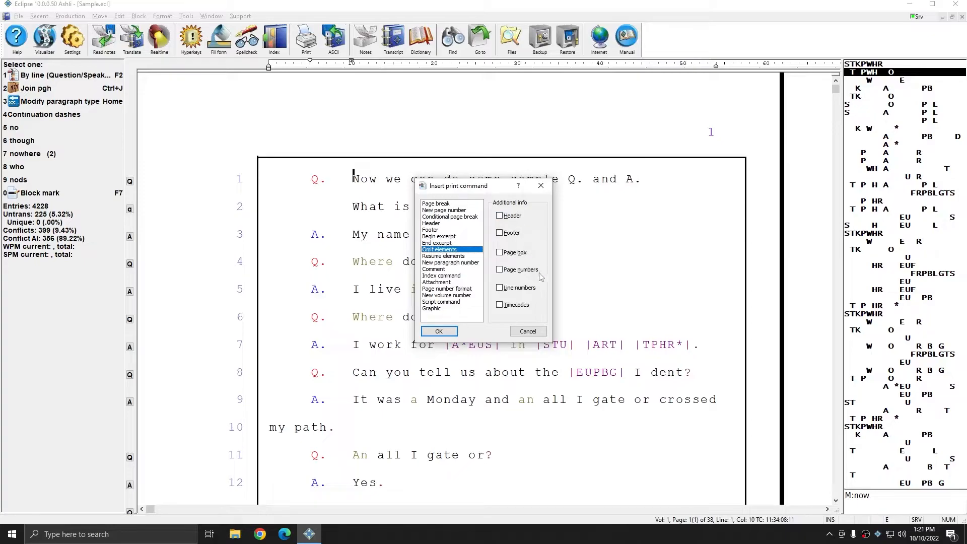
pyautogui.click(439, 331)
pyautogui.click(438, 308)
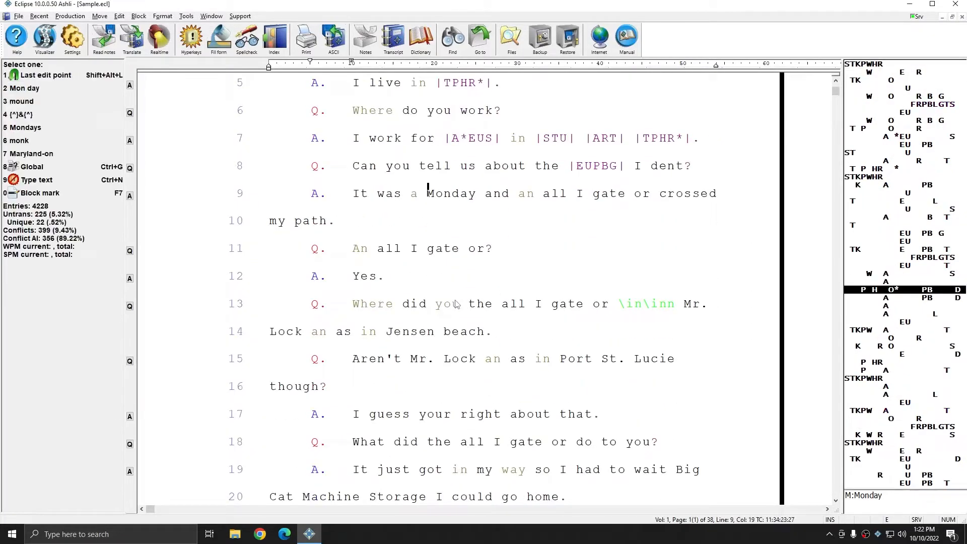
# Insert a Resume elements print command for the page box on page 3 and check the box on the following pages.
pyautogui.press('Down')
pyautogui.press('Down')
pyautogui.press('Down')
pyautogui.press('Down')
pyautogui.press('Down')
pyautogui.press('Down')
pyautogui.press('Down')
pyautogui.press('Down')
pyautogui.press('Down')
pyautogui.press('Down')
pyautogui.press('Down')
pyautogui.press('Down')
pyautogui.press('Down')
pyautogui.press('Down')
pyautogui.press('Down')
pyautogui.press('Down')
pyautogui.press('Down')
pyautogui.press('Down')
pyautogui.press('Down')
pyautogui.press('Down')
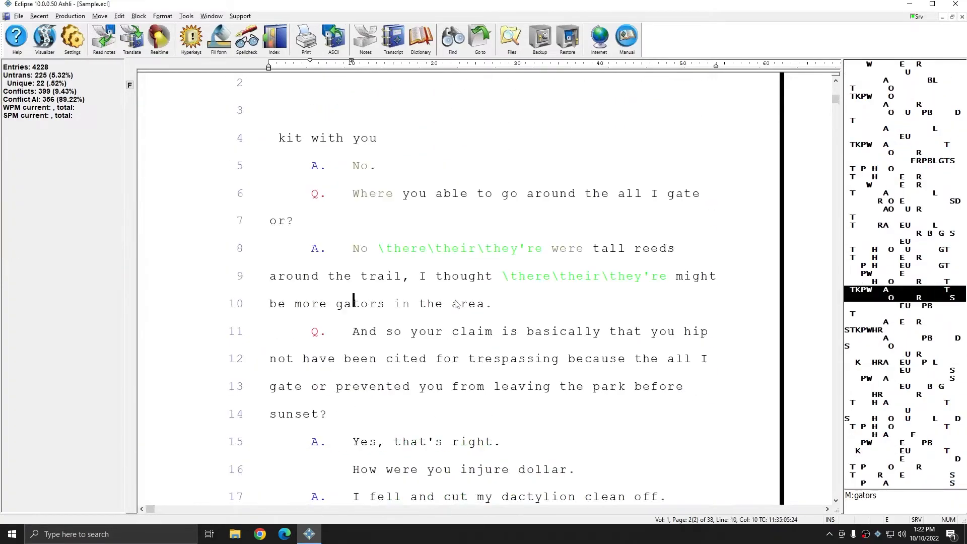
pyautogui.press('Down')
pyautogui.press('Down')
pyautogui.press('Down')
pyautogui.press('Down')
pyautogui.press('Down')
pyautogui.press('Down')
pyautogui.press('Down')
pyautogui.press('Down')
pyautogui.press('Down')
pyautogui.press('Down')
pyautogui.press('Down')
pyautogui.press('Down')
pyautogui.press('Down')
pyautogui.press('Down')
pyautogui.press('Down')
pyautogui.press('Down')
pyautogui.press('Down')
pyautogui.press('Down')
pyautogui.hotkey('ctrl', 'shift', 'p')
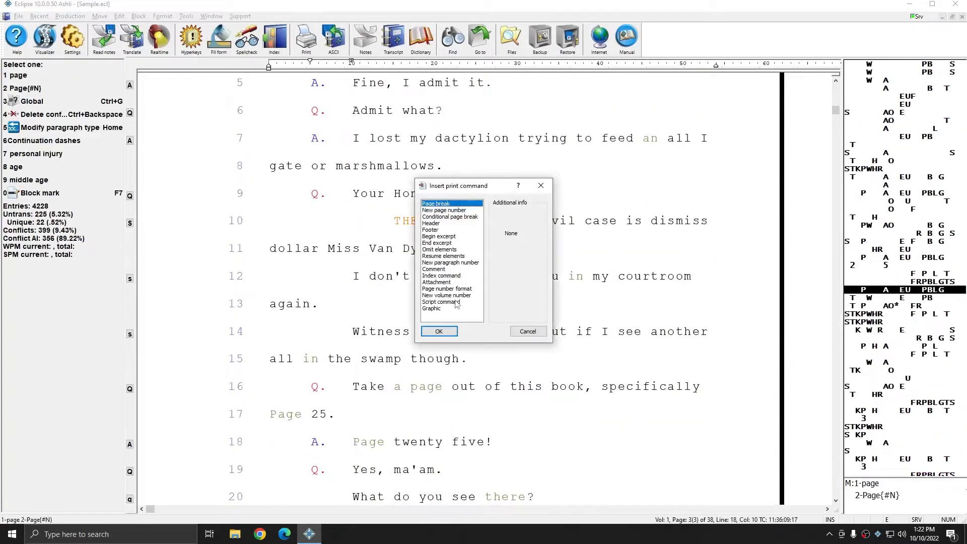
pyautogui.press('r')
pyautogui.click(513, 252)
pyautogui.click(446, 332)
pyautogui.scroll(-7, 520, 337)
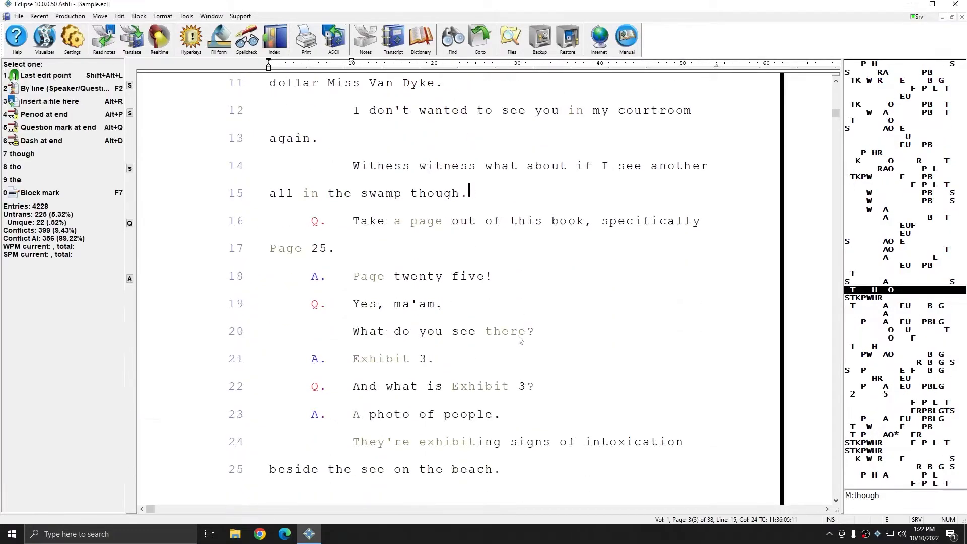
pyautogui.scroll(6, 522, 336)
pyautogui.scroll(-20, 498, 363)
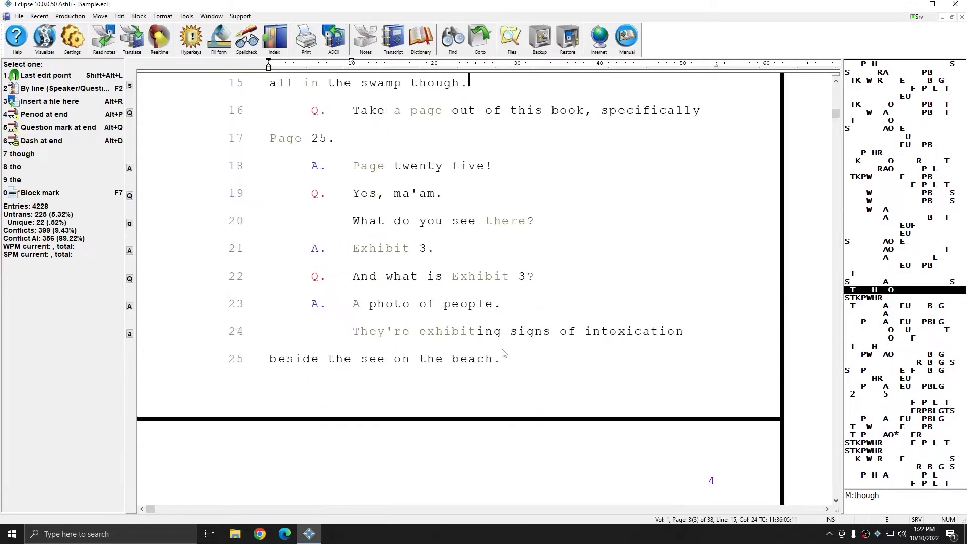
pyautogui.scroll(-12, 502, 336)
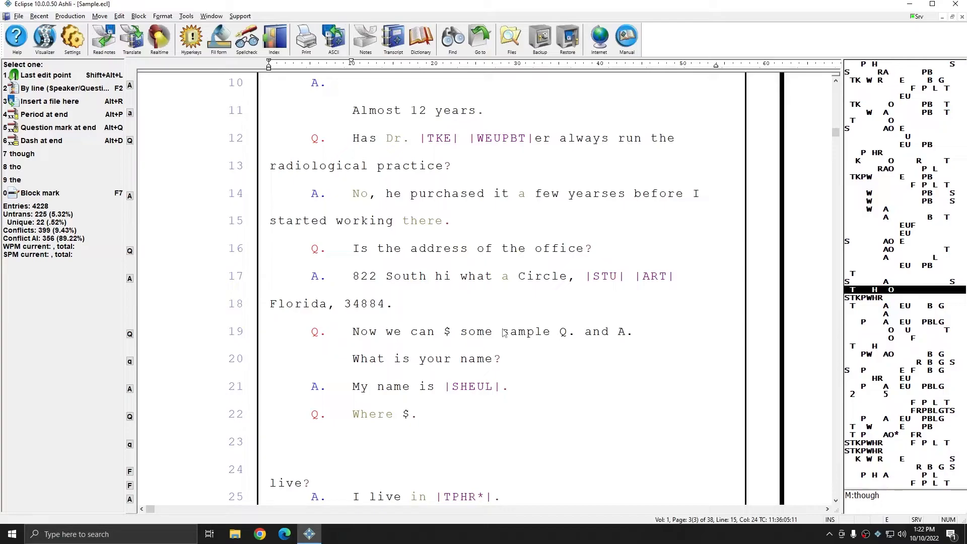
# Review the preset box styles in the current document's text box setup and close the settings without changing anything.
pyautogui.click(74, 39)
pyautogui.click(473, 207)
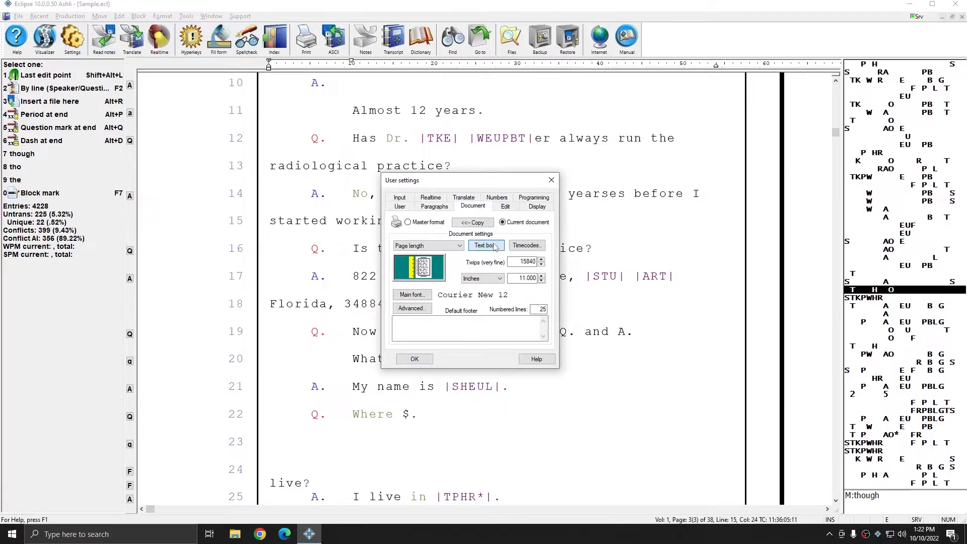
pyautogui.click(497, 246)
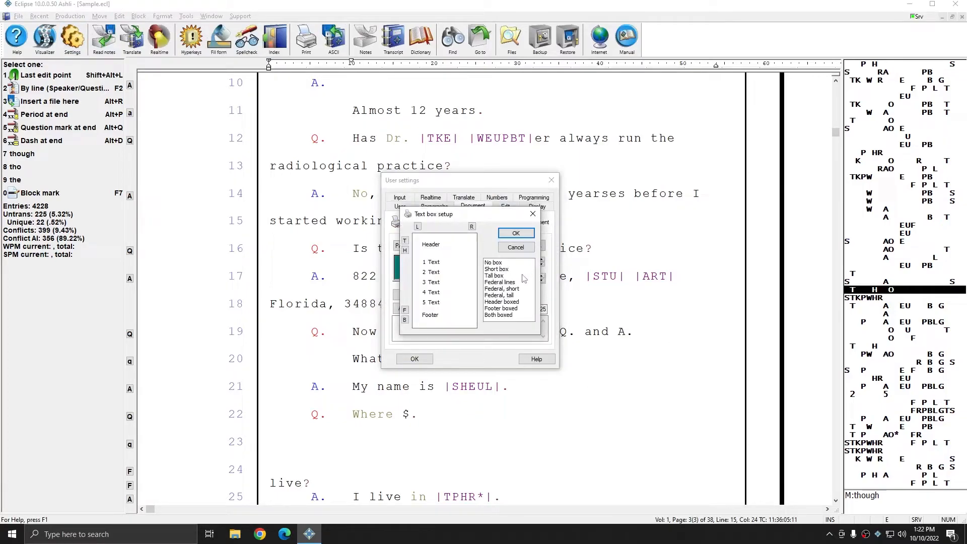
pyautogui.click(516, 247)
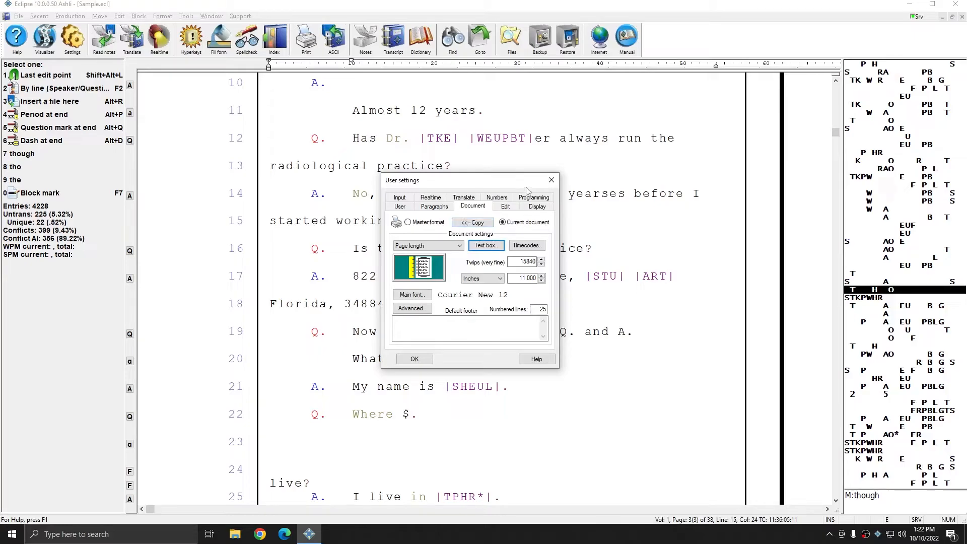
pyautogui.click(551, 180)
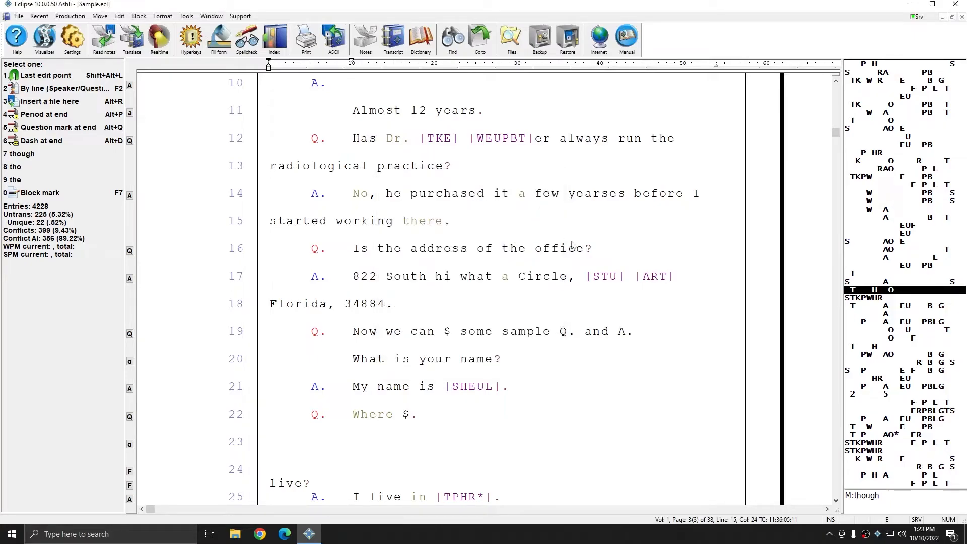